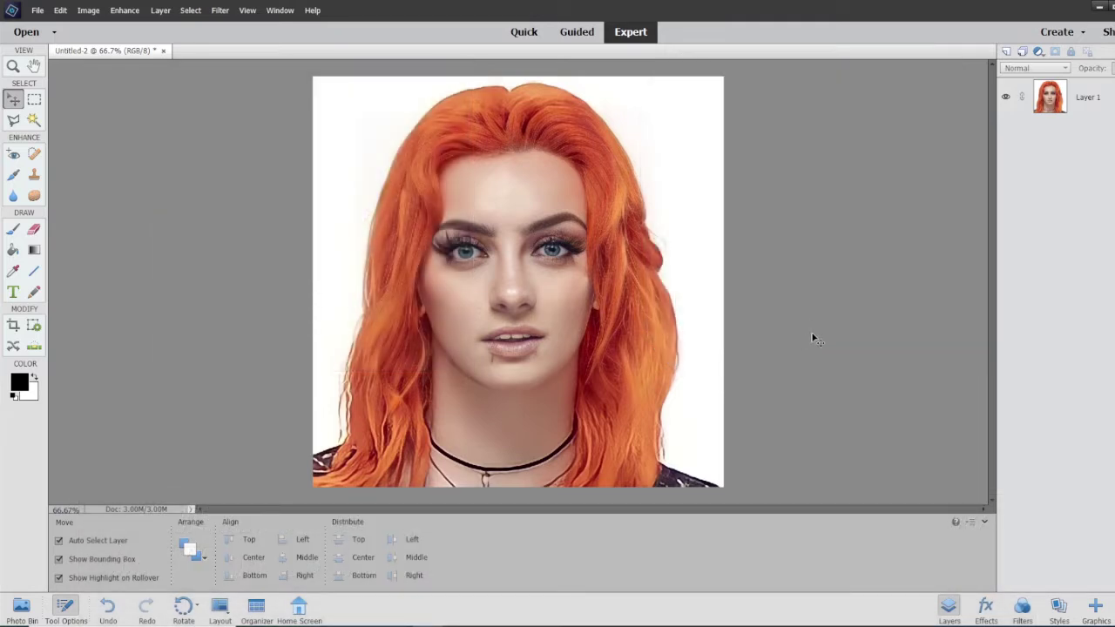
Step: Select the portrait's Layer 1 and open the Enhance menu
click(713, 155)
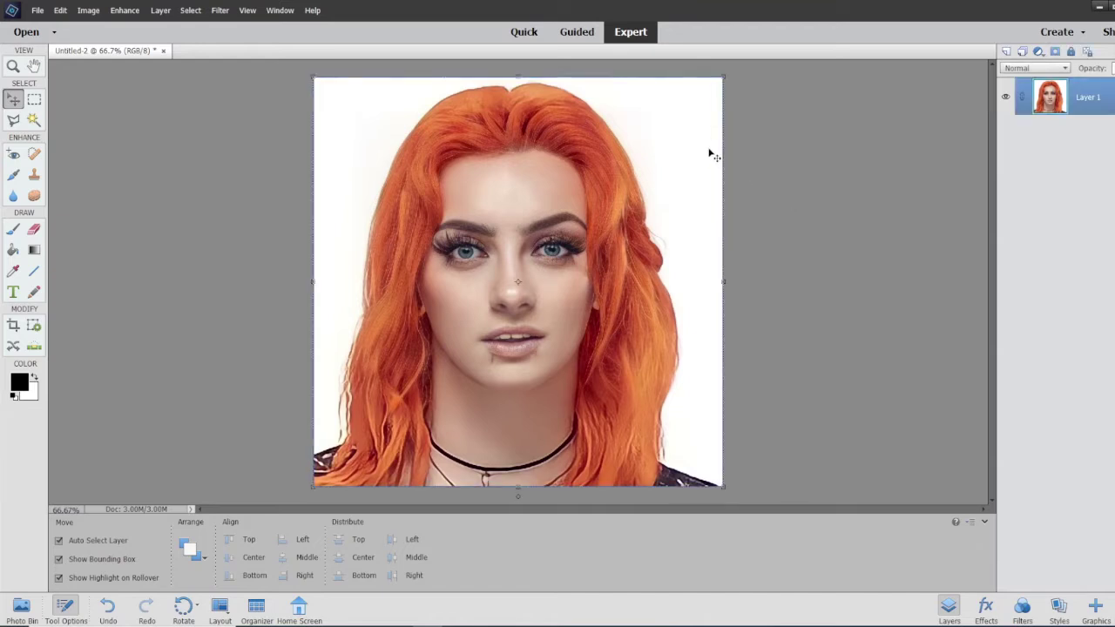
click(843, 220)
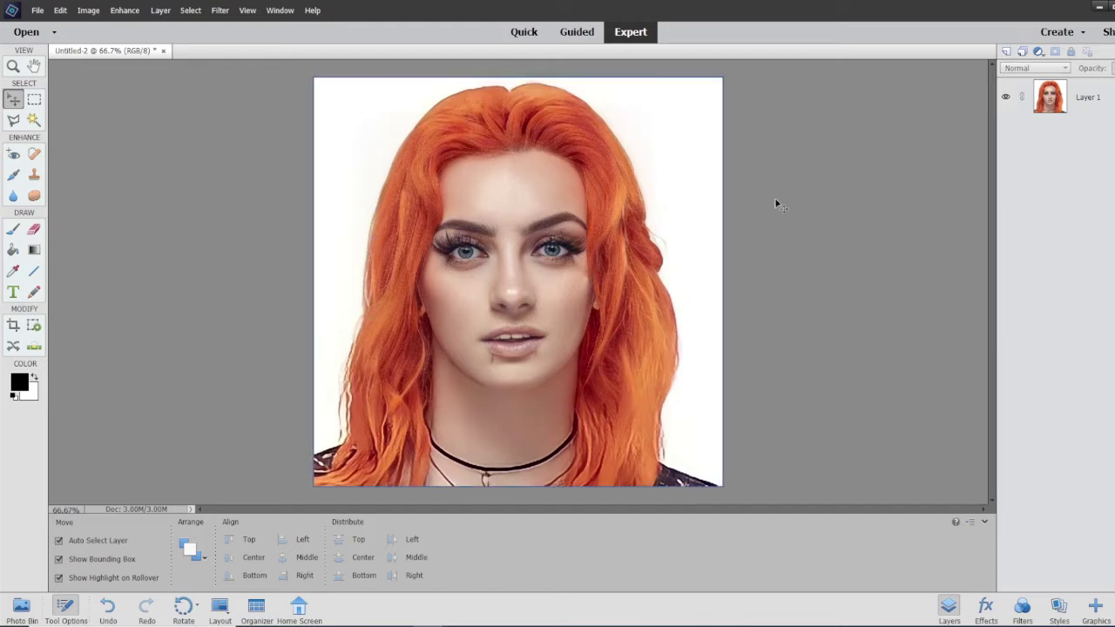
click(682, 179)
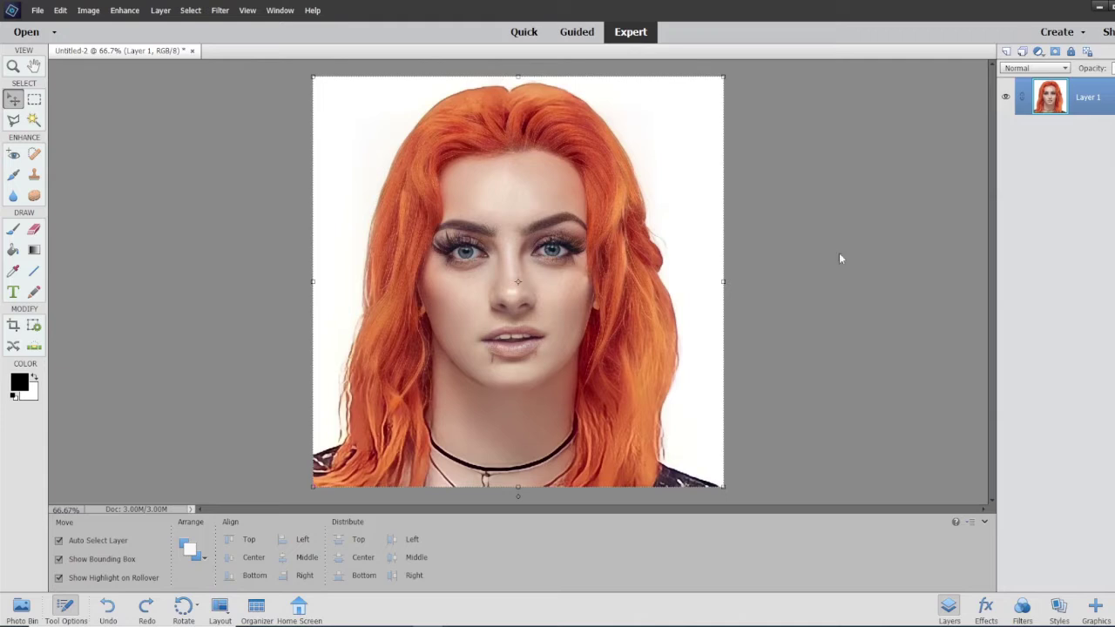
click(88, 9)
mouse_move(112, 8)
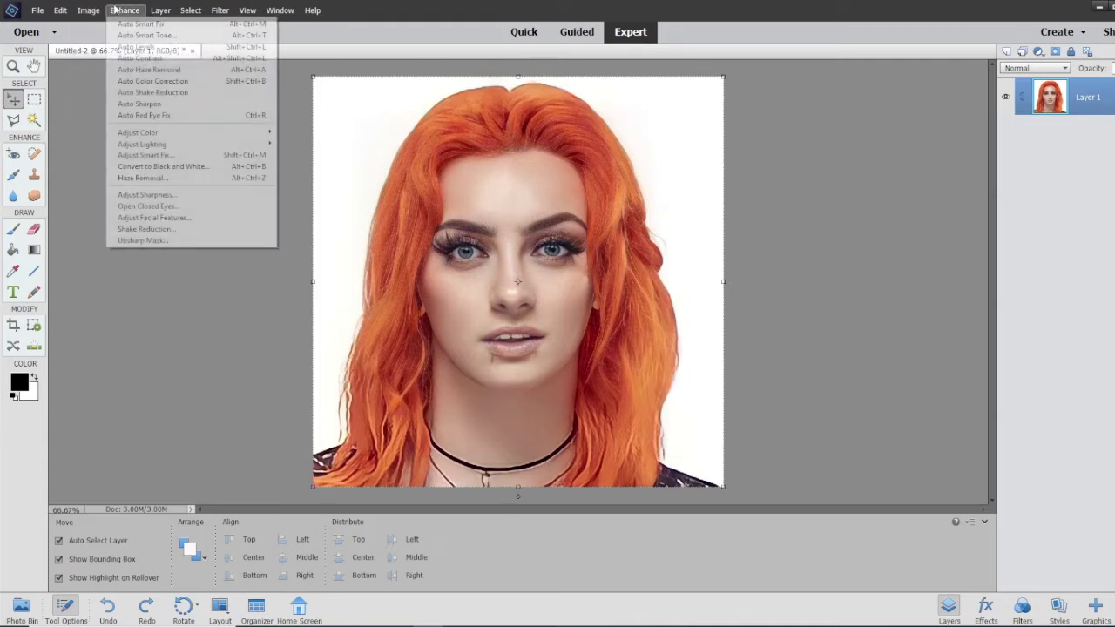
Step: In Adjust Facial Features, lower Lips Height and slightly raise lip Width and Upper Lip
click(162, 221)
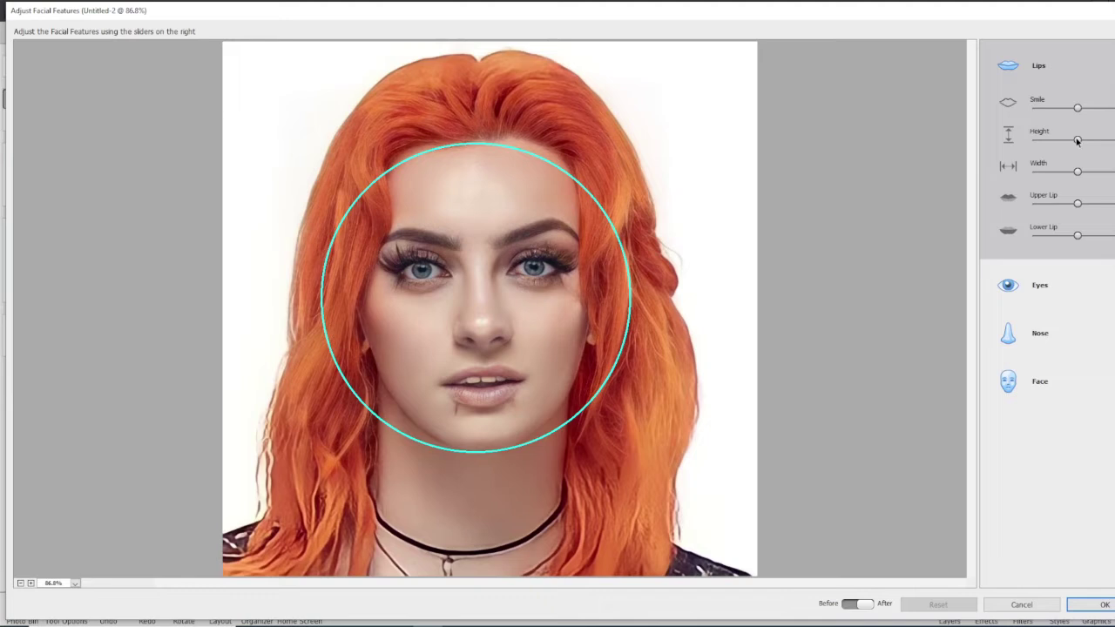
drag(1078, 141, 1033, 142)
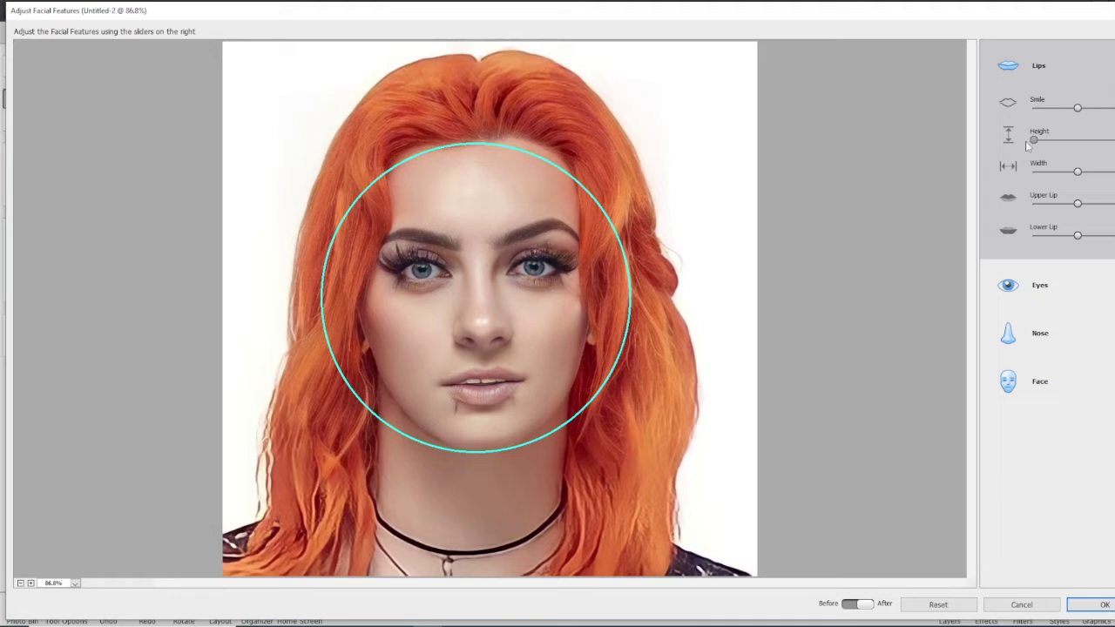
double_click(1025, 140)
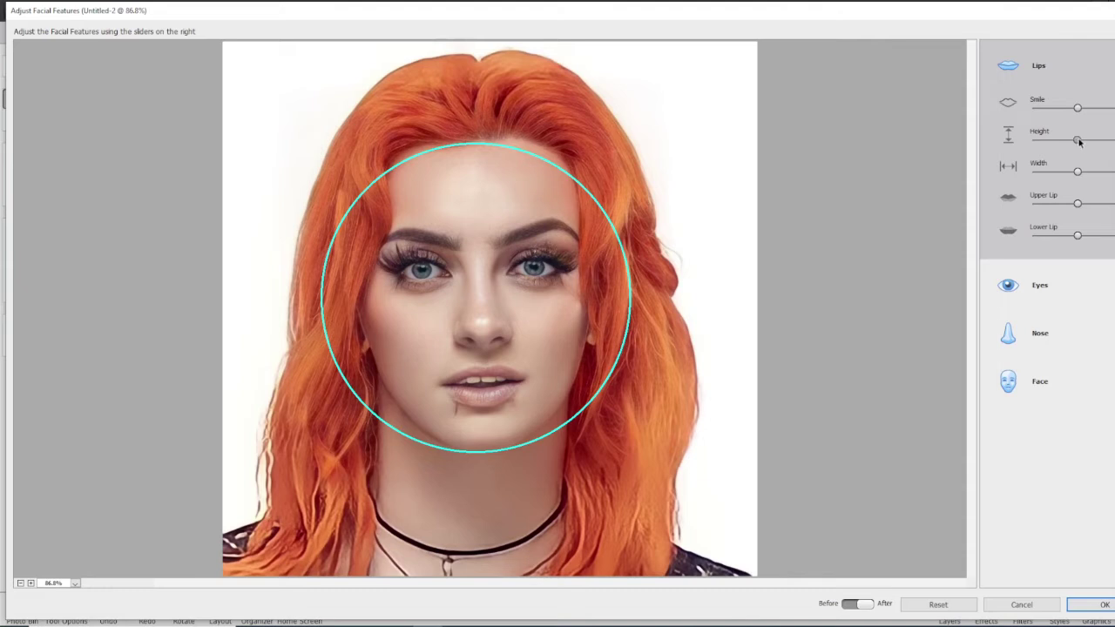
drag(1078, 141, 1032, 141)
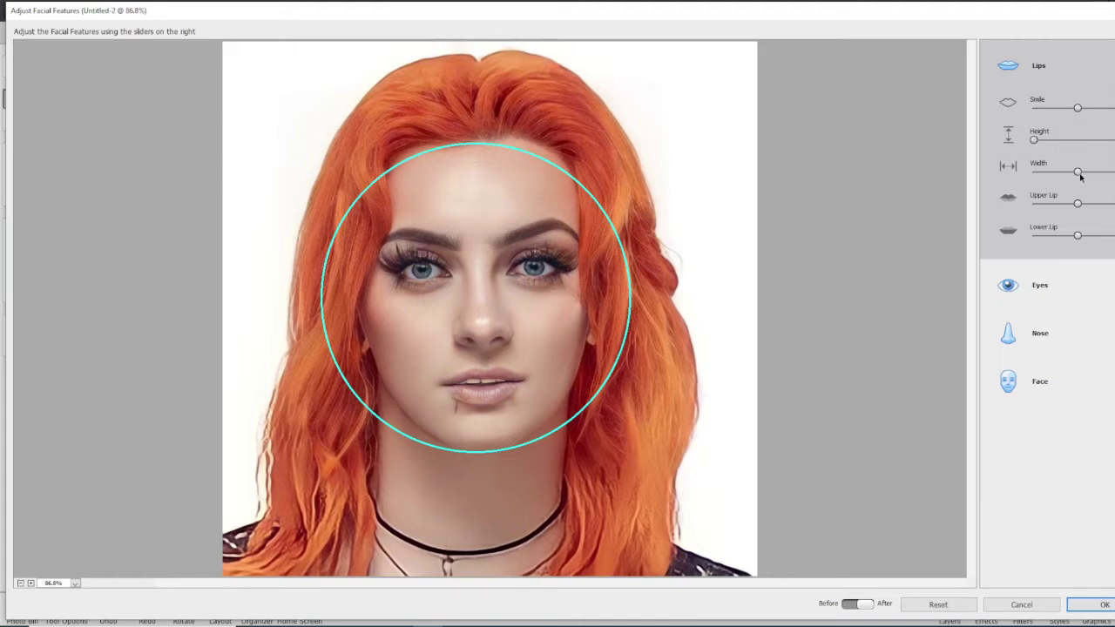
mouse_move(1080, 176)
mouse_down()
mouse_move(1099, 175)
mouse_move(1077, 175)
mouse_up()
drag(1077, 203, 1026, 238)
key(ctrl+z)
Step: Apply the lip adjustments, then reapply Adjust Facial Features with thinner lips
click(1102, 604)
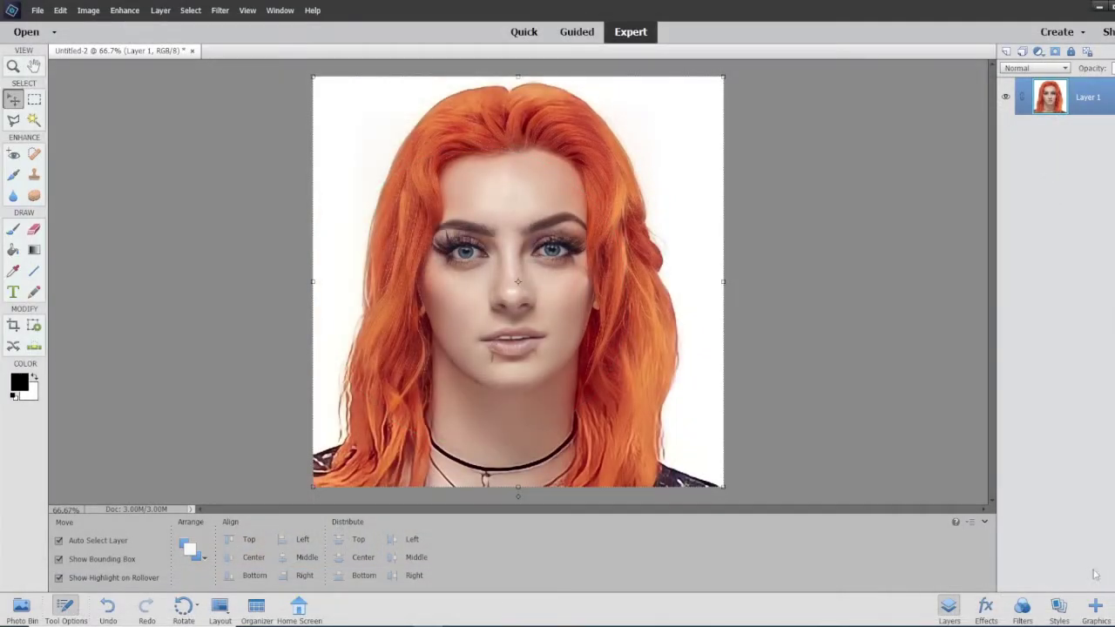
click(88, 10)
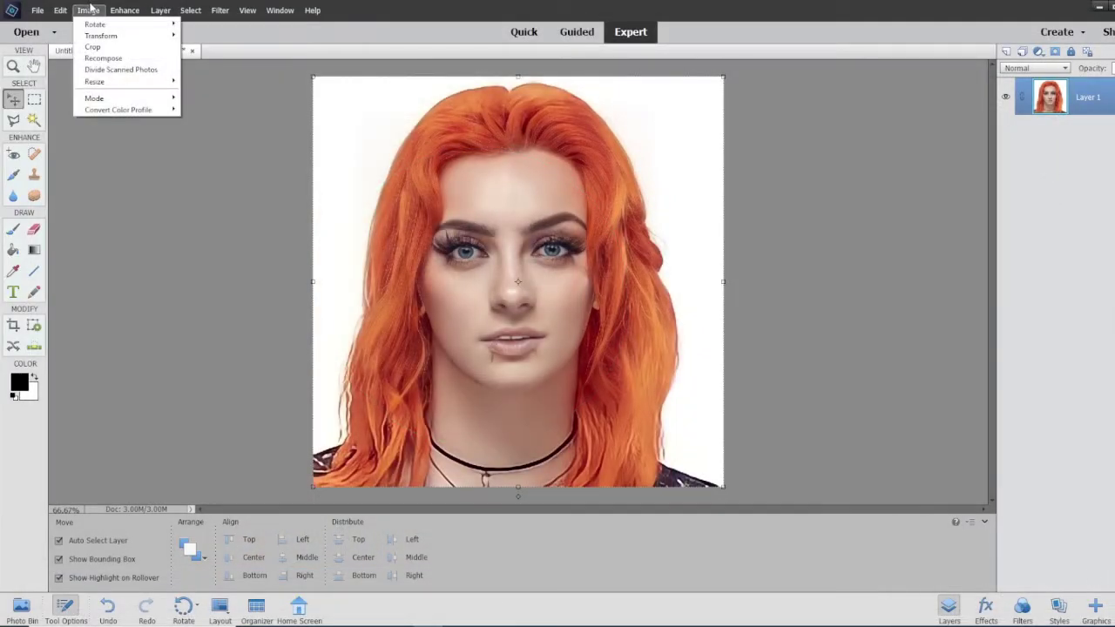
mouse_move(123, 9)
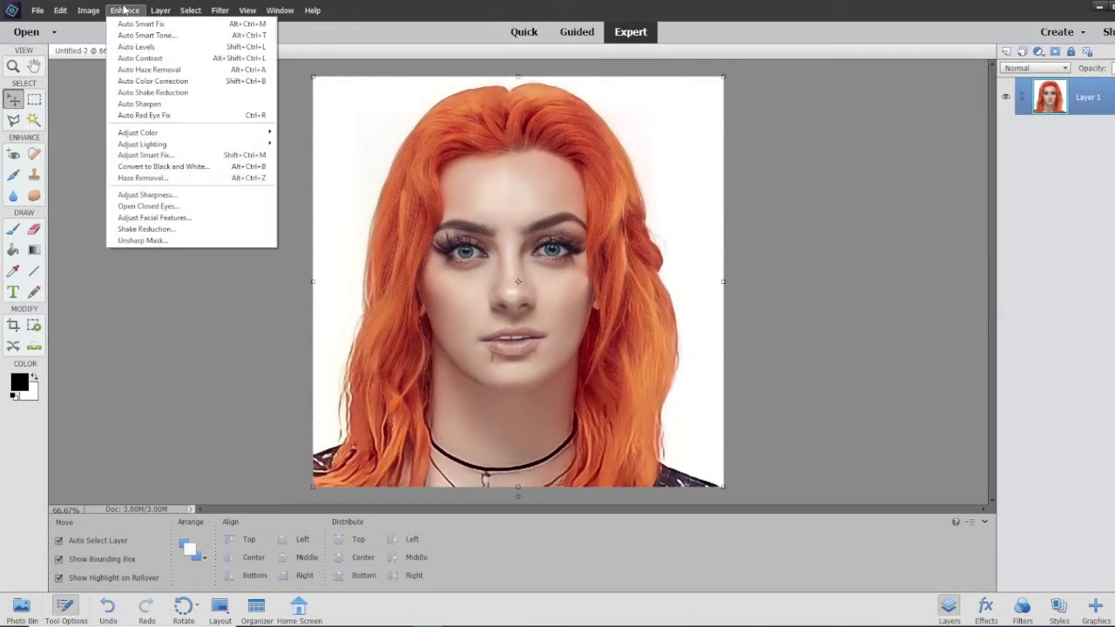
click(158, 219)
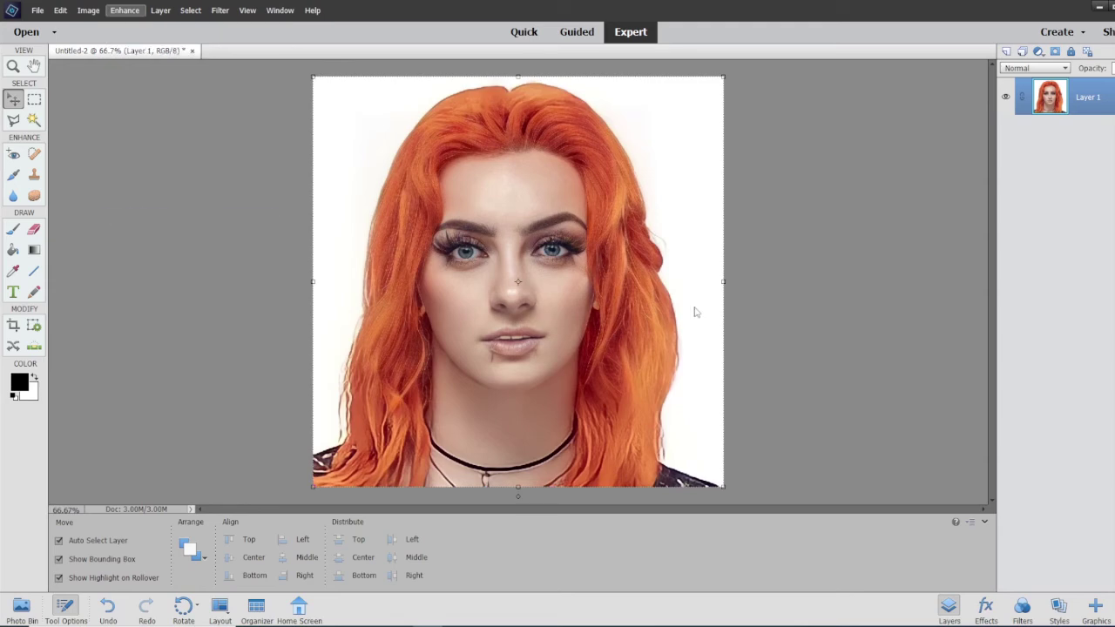
drag(1077, 140, 1017, 150)
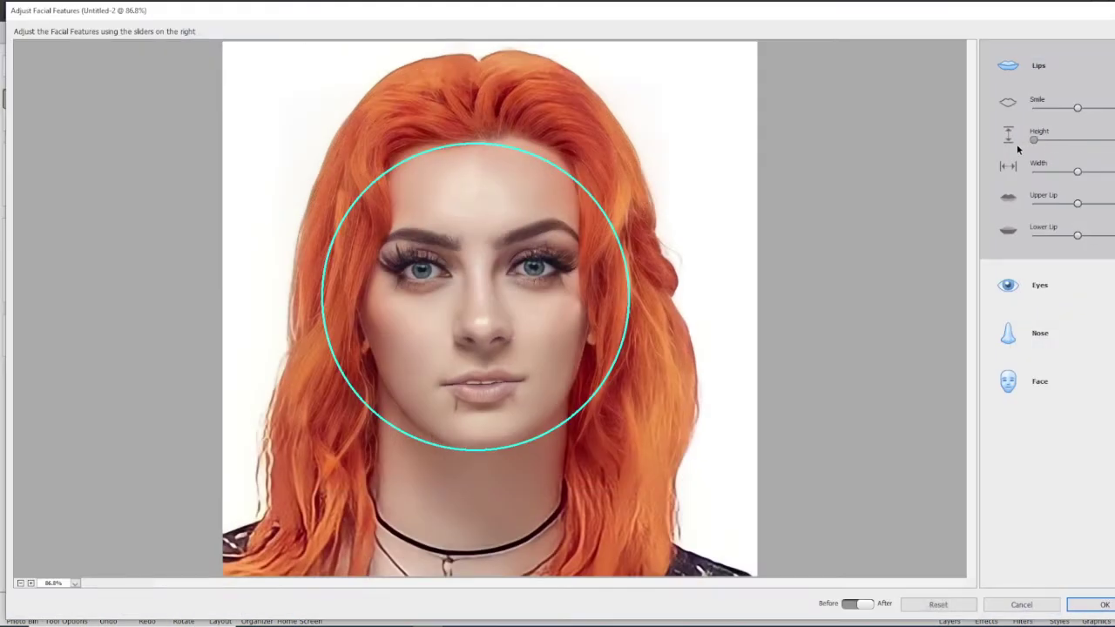
click(1095, 605)
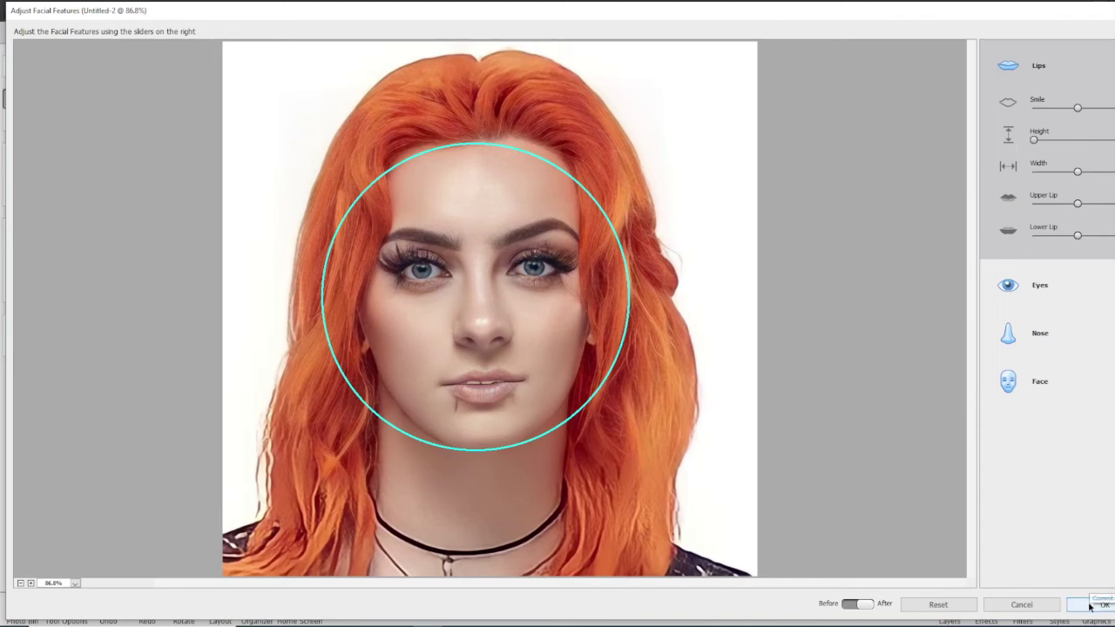
Step: Reapply Adjust Facial Features once more, lowering Lips Height and slightly widening the lips
click(88, 9)
mouse_move(124, 10)
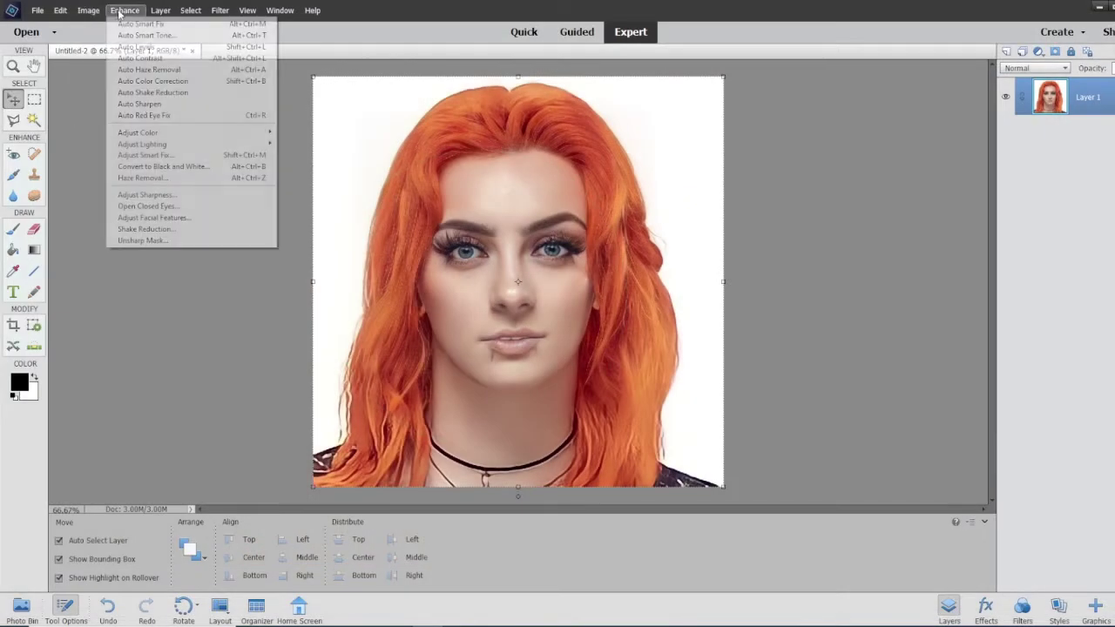
click(174, 218)
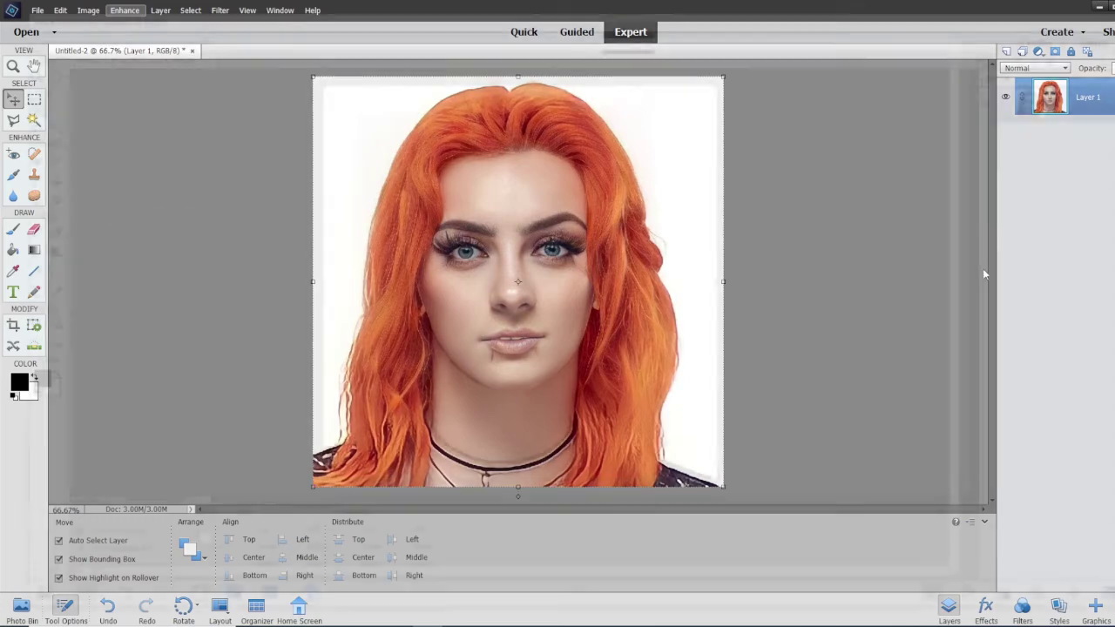
drag(1077, 141, 1020, 145)
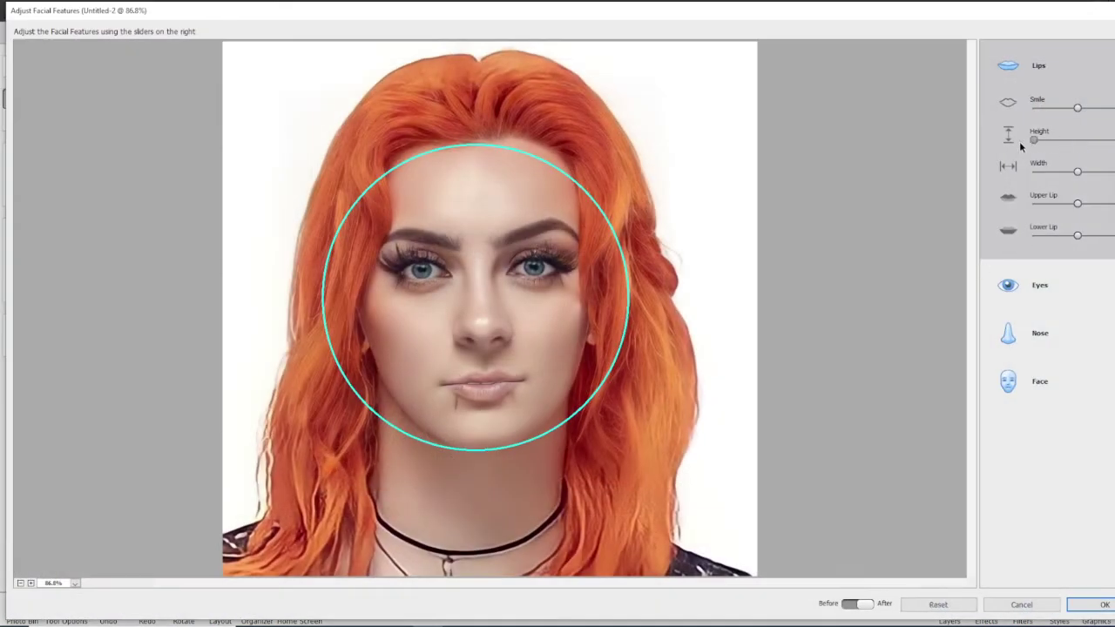
drag(1078, 172, 1072, 235)
click(1093, 604)
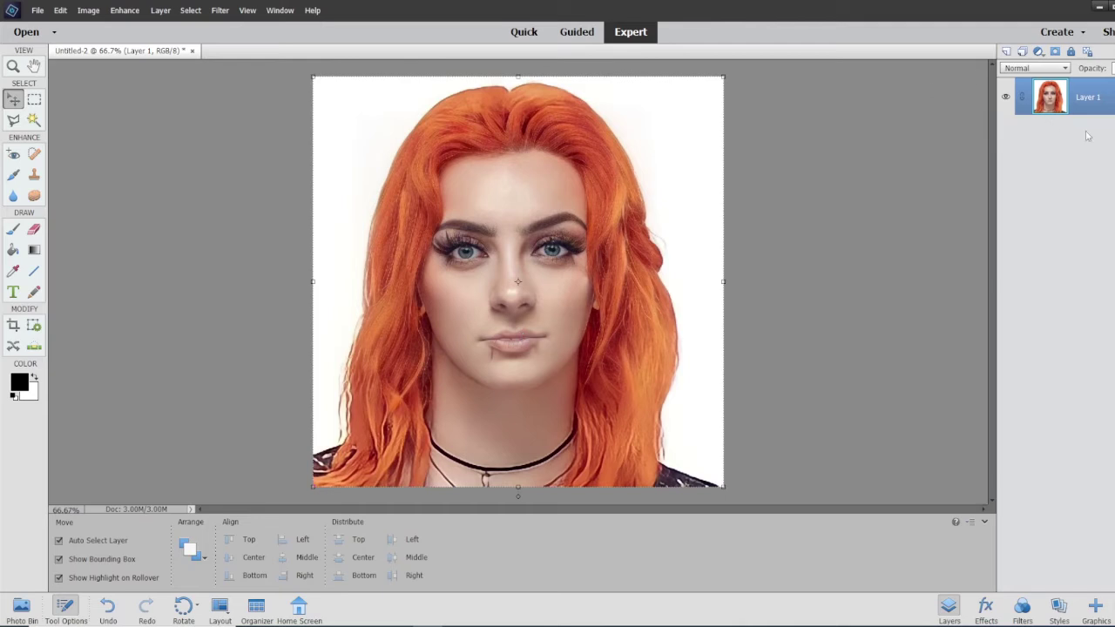
Step: Duplicate Layer 1 as Layer 1 copy
right_click(1095, 106)
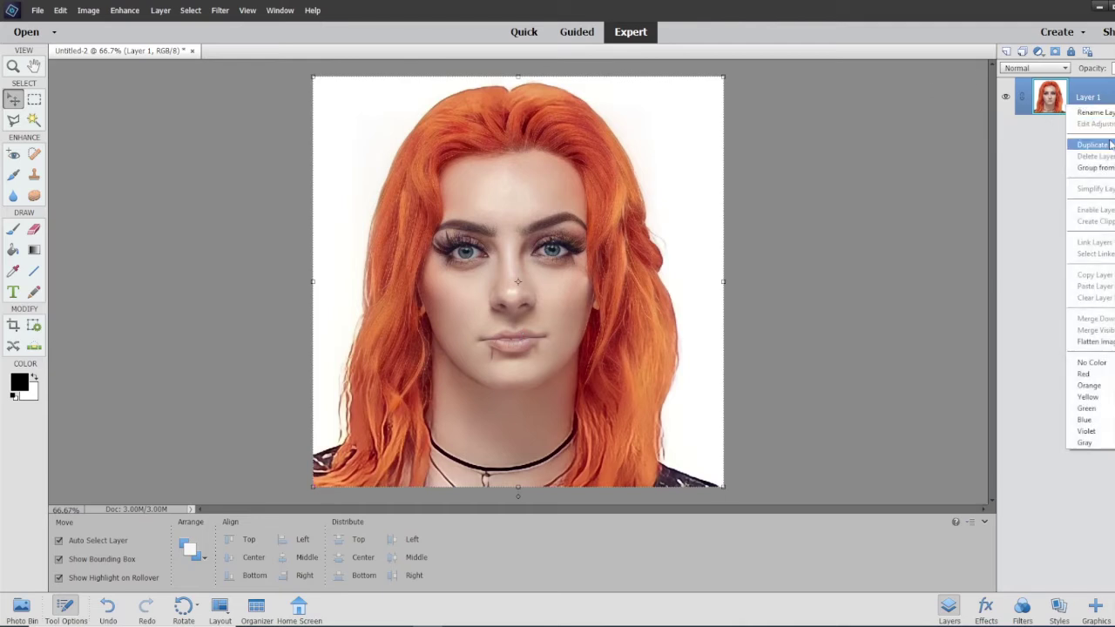
click(1110, 143)
key(Return)
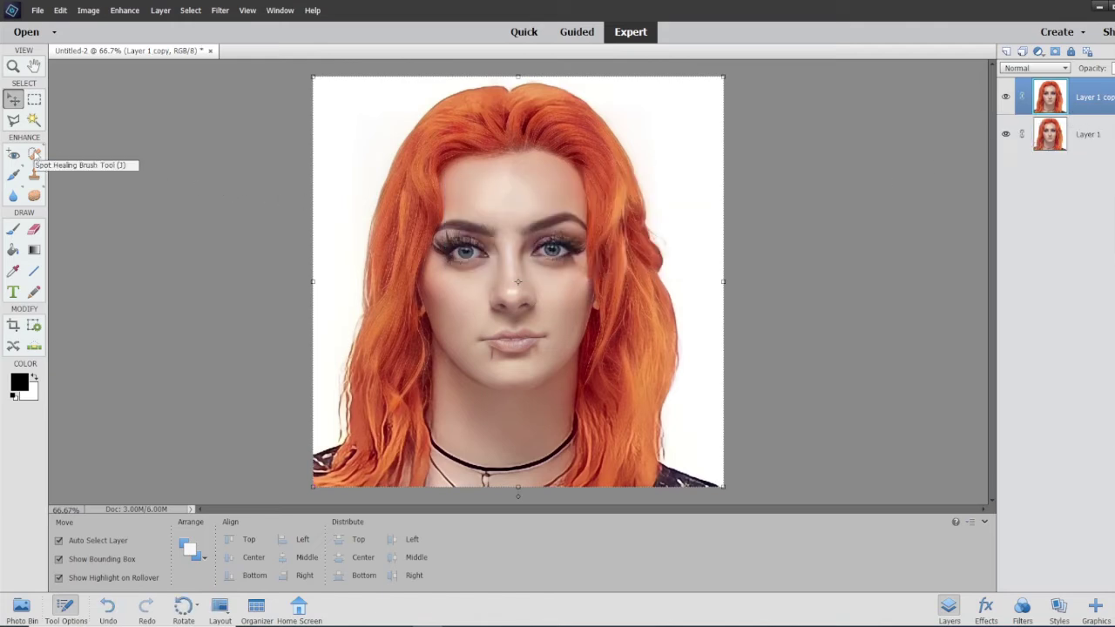
Step: Select the Spot Healing Brush and zoom in on the lips to 200%
click(35, 155)
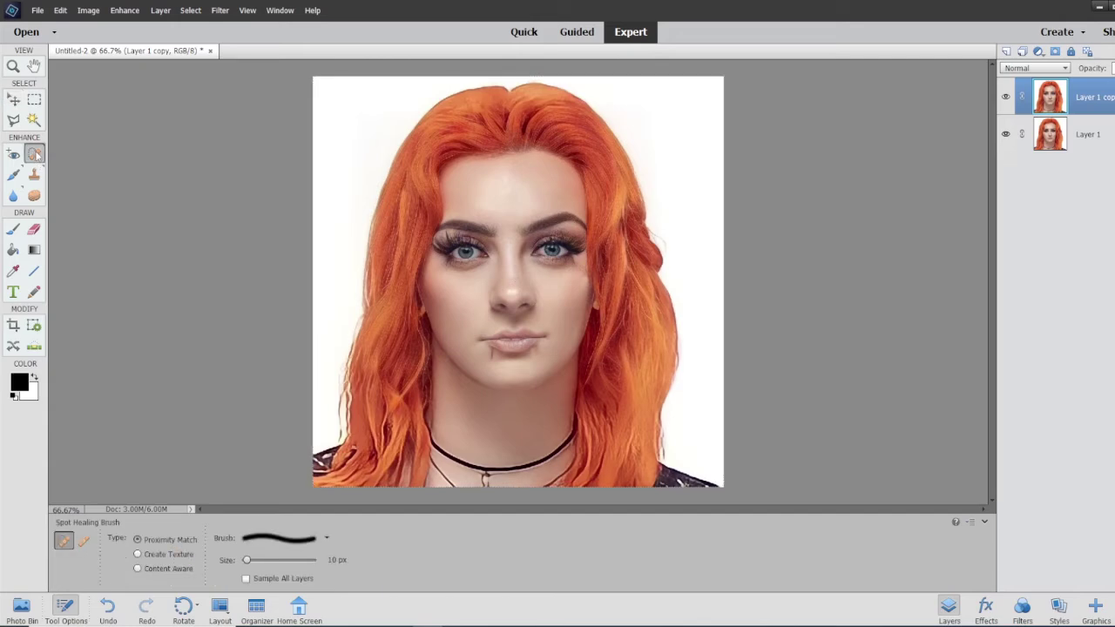
key(z)
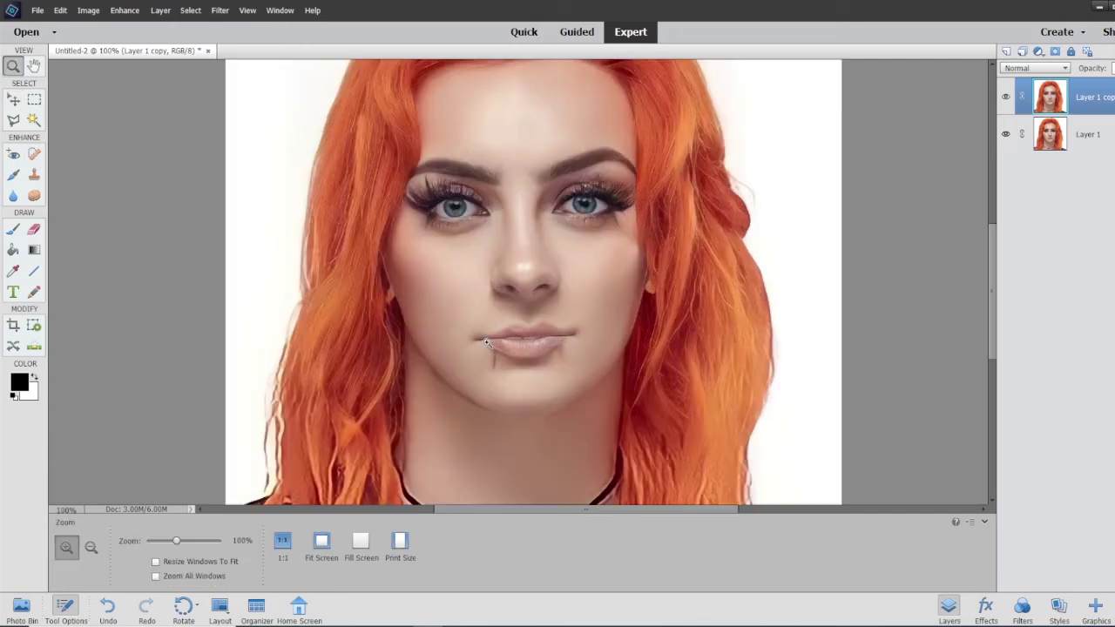
click(482, 340)
click(482, 342)
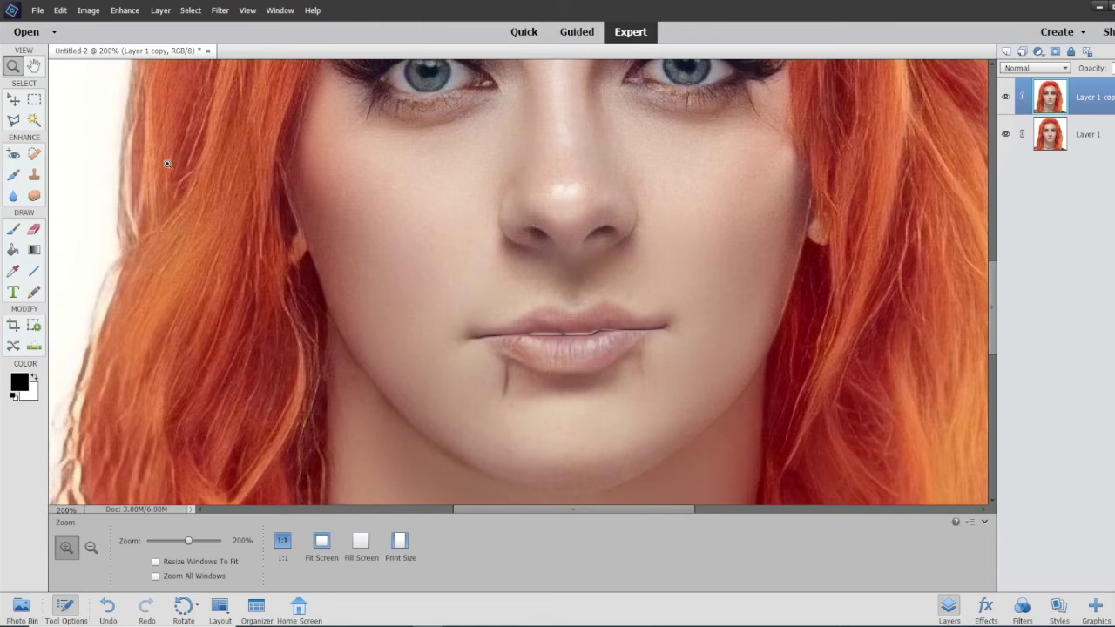
Step: Try Spot Healing strokes along the left part of the lip line, undoing both
click(34, 155)
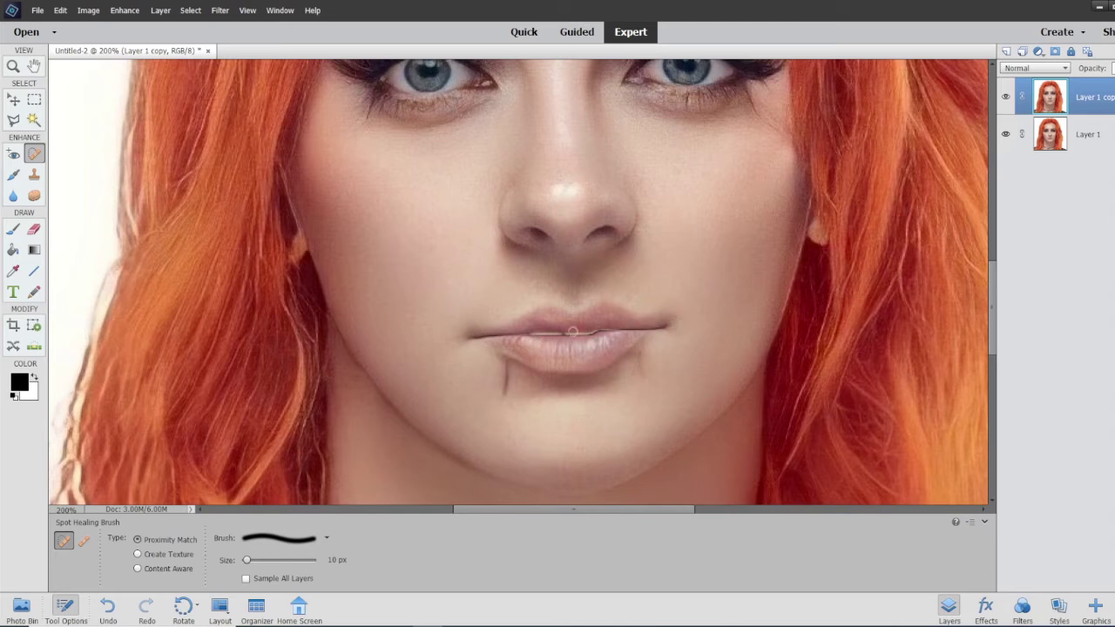
mouse_move(472, 337)
mouse_down()
mouse_move(665, 326)
mouse_move(521, 334)
mouse_up()
key(ctrl+z)
mouse_move(534, 332)
mouse_down()
mouse_move(471, 337)
mouse_move(533, 335)
mouse_move(469, 338)
mouse_up()
key(ctrl+z)
key(ctrl+z)
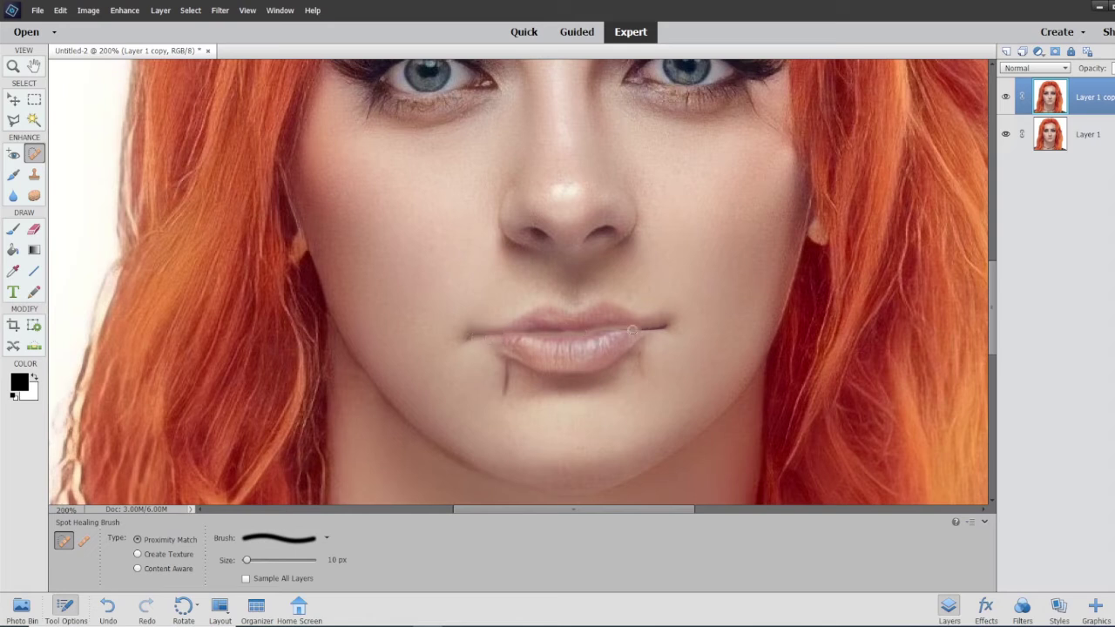
Step: Heal the right side of the lip line at 10 px, then zoom out to the whole portrait
drag(616, 328, 671, 327)
key(z)
key(ctrl+0)
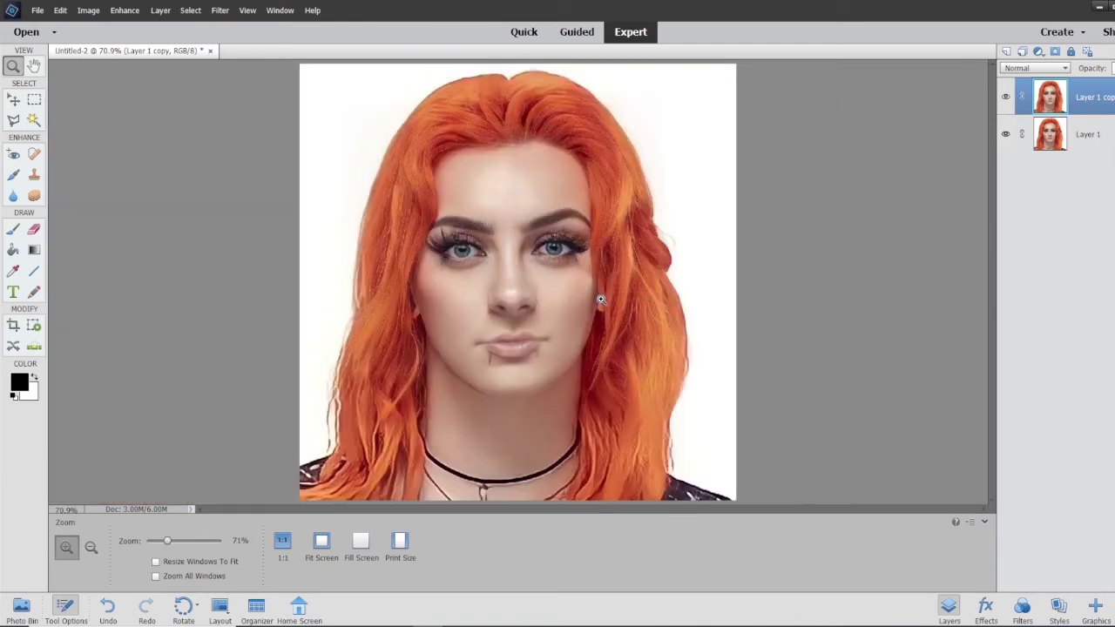